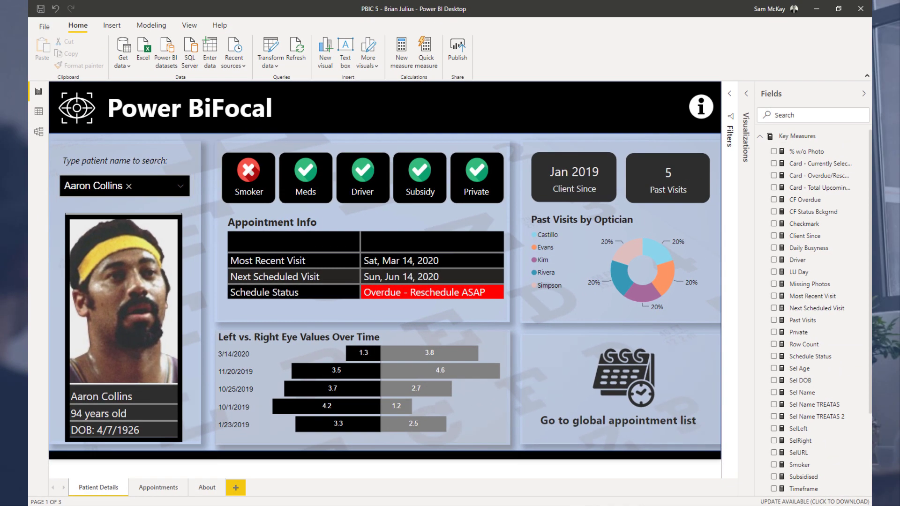
Bring up the Power BI Challenge 5 forum topic and scroll through it
mouse_move(211, 501)
left_click(193, 488)
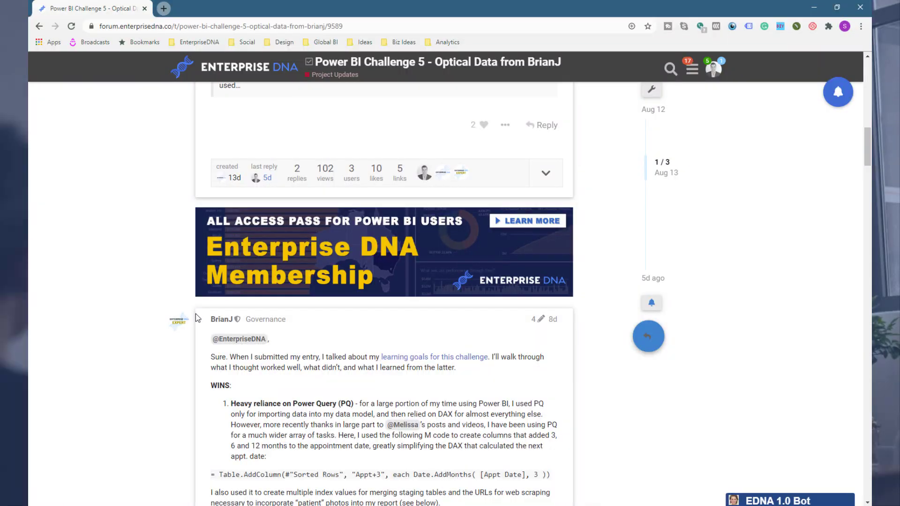
scroll(195, 314, "up", 10)
scroll(196, 313, "up", 5)
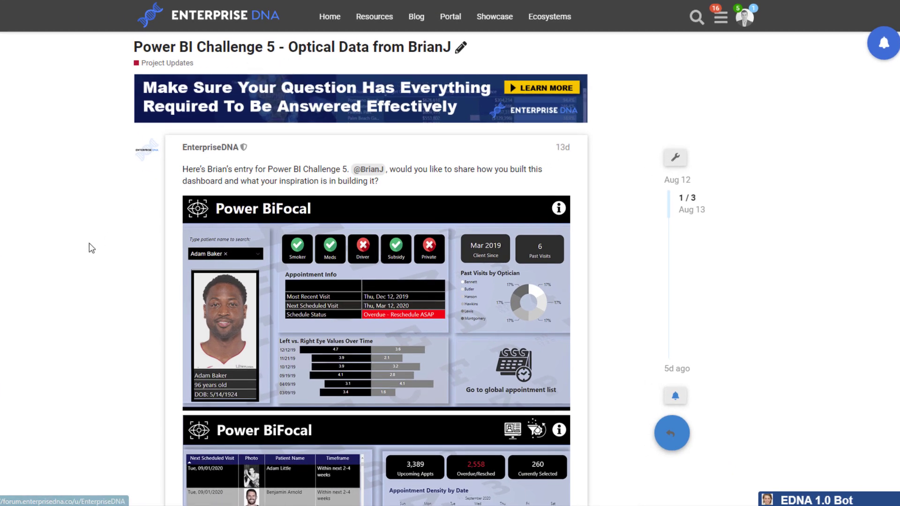
scroll(89, 243, "down", 7)
scroll(89, 244, "down", 15)
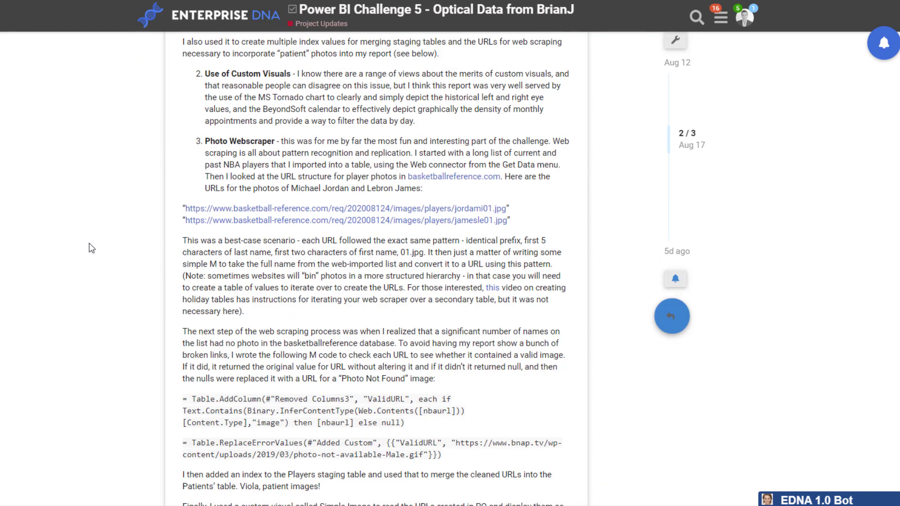
scroll(100, 242, "down", 5)
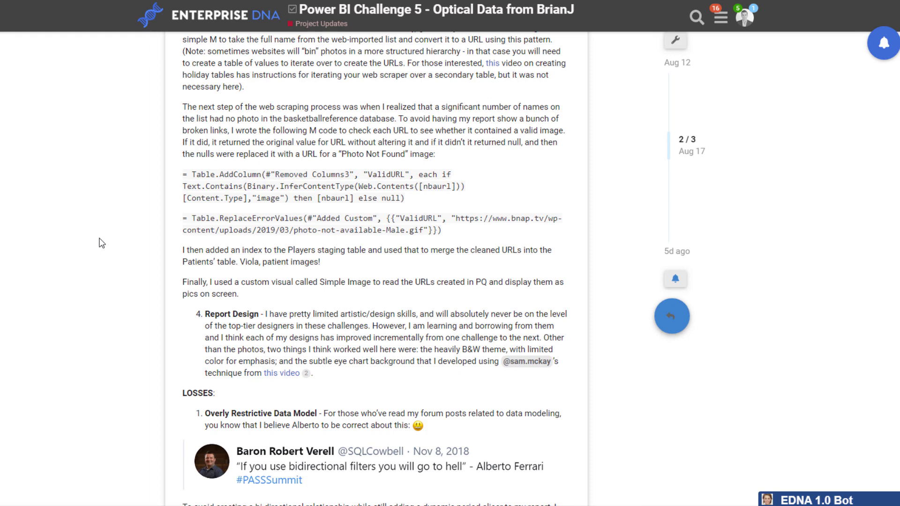
scroll(100, 243, "down", 6)
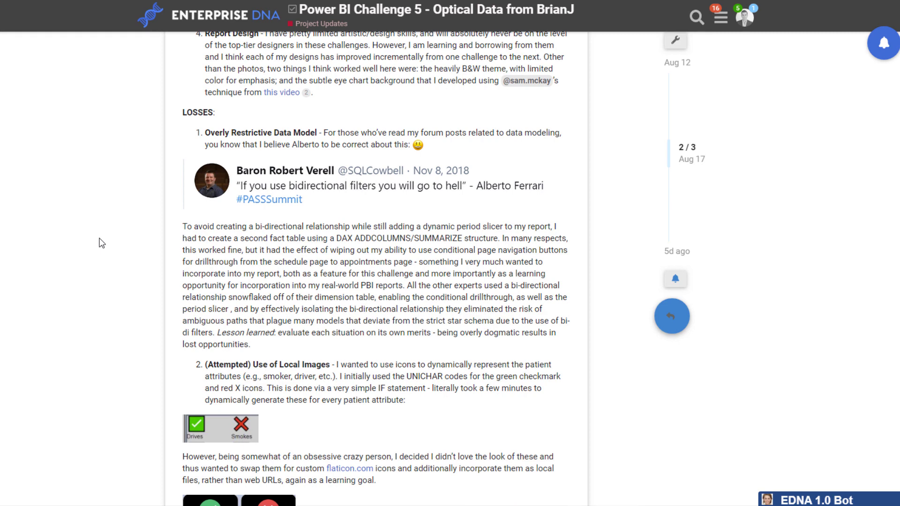
scroll(101, 243, "down", 6)
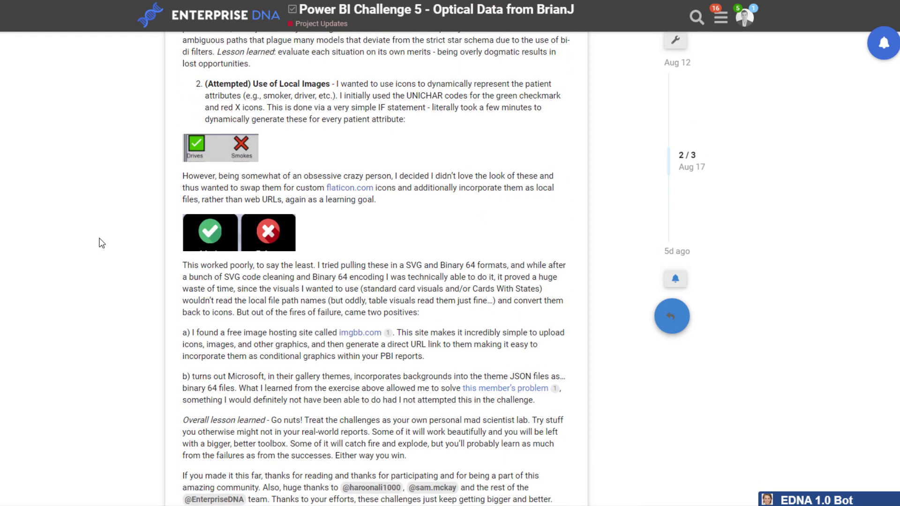
scroll(101, 243, "down", 5)
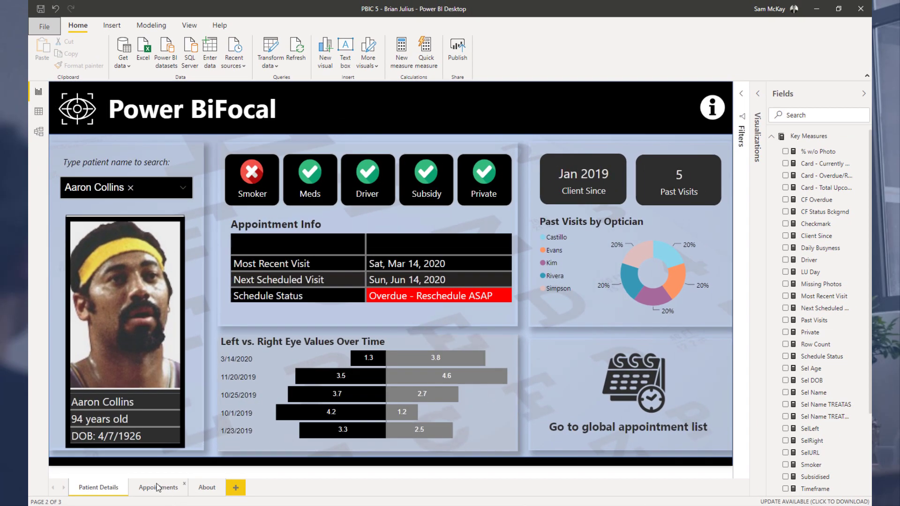
Glance at the Appointments page, then back on Patient Details pick the 82-year-old patient from the name slicer
left_click(157, 487)
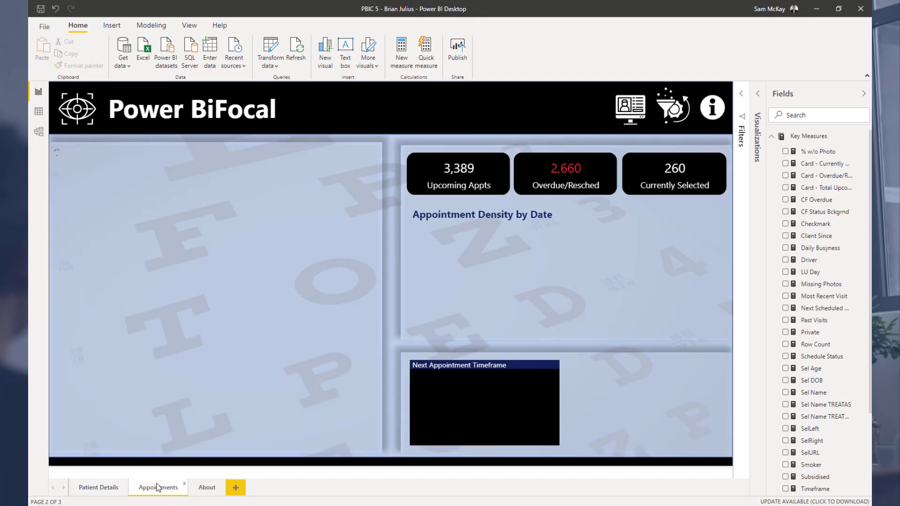
left_click(99, 488)
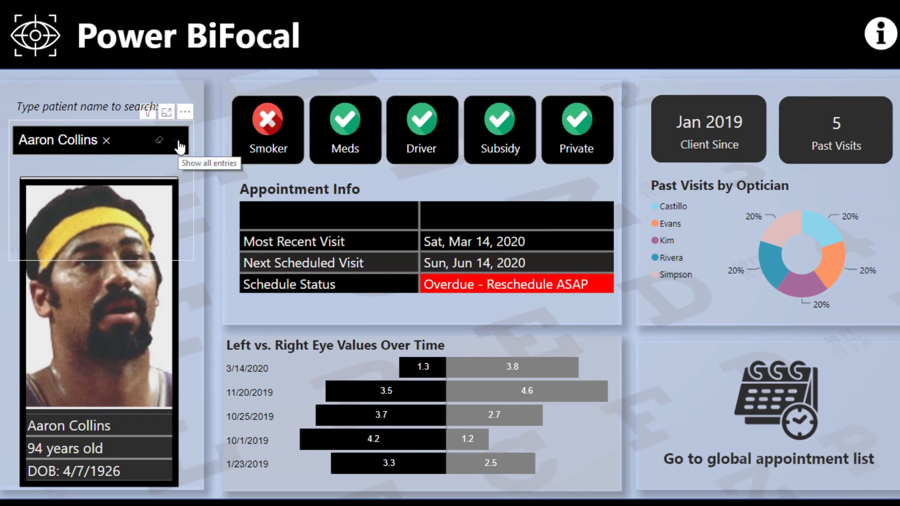
left_click(180, 147)
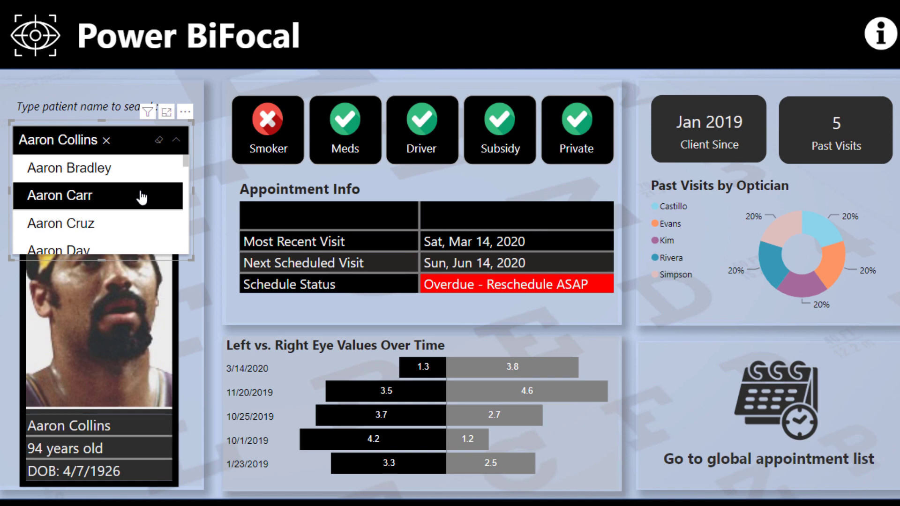
scroll(137, 211, "down", 5)
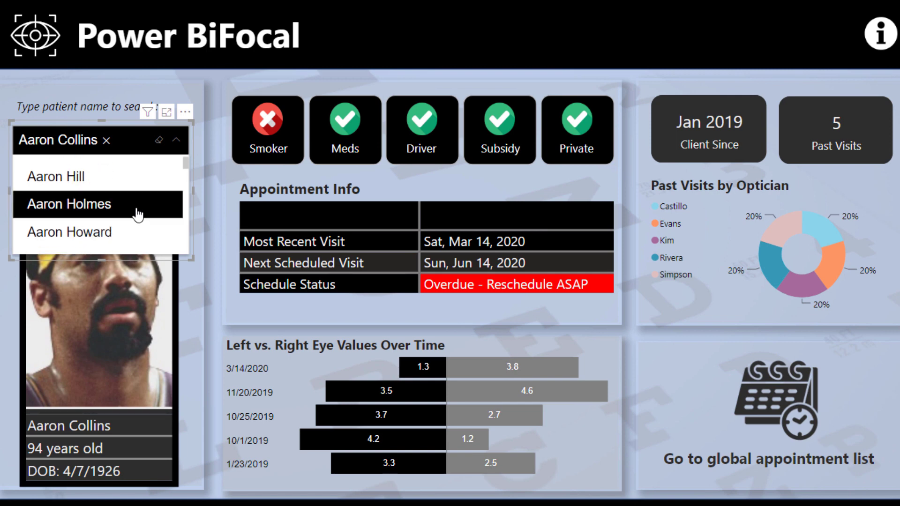
scroll(137, 214, "down", 9)
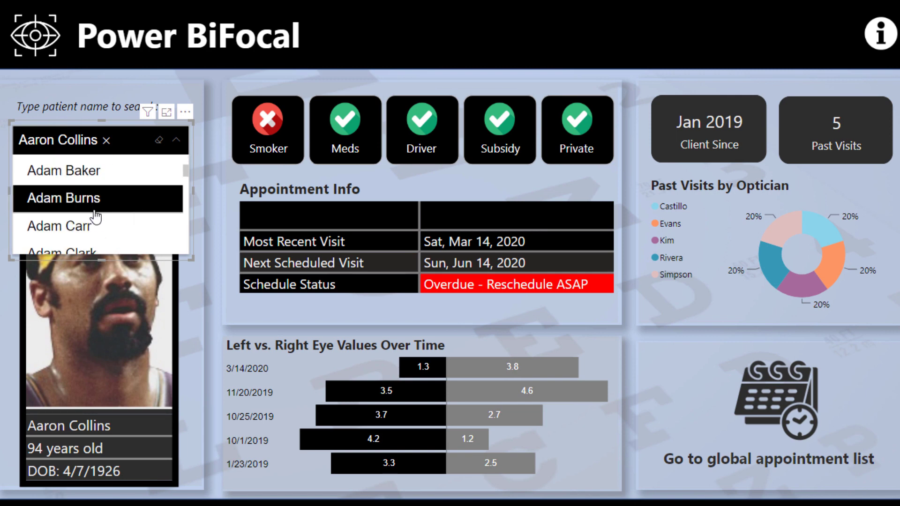
left_click(127, 204)
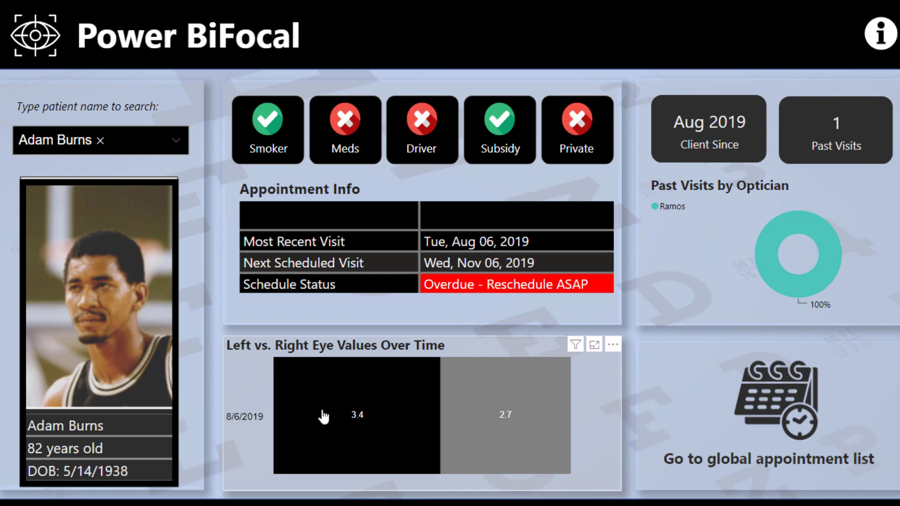
Check the tornado chart tooltips, then pick the 99-year-old smoker from the patient name slicer
mouse_move(330, 417)
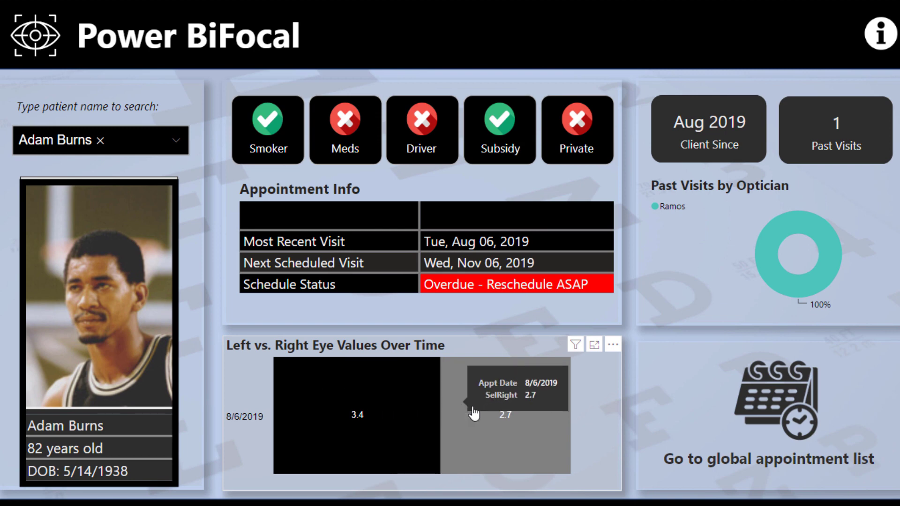
left_click(176, 149)
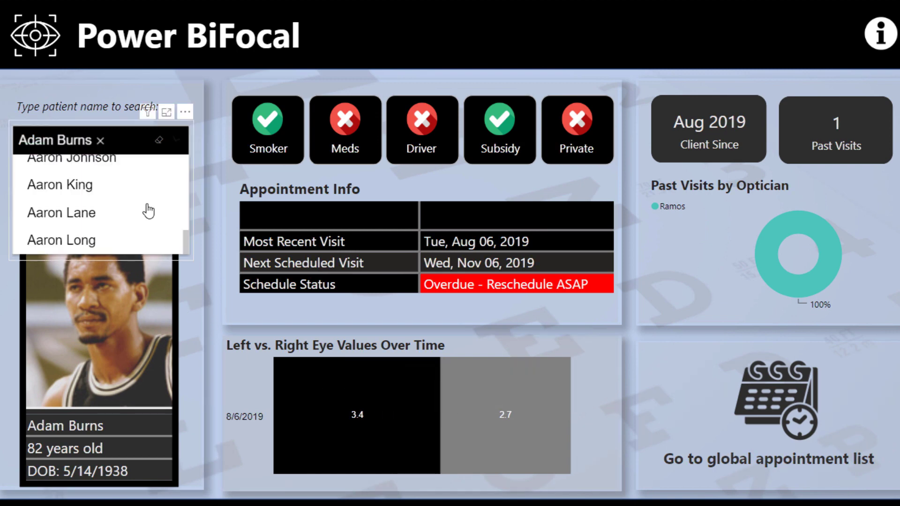
scroll(100, 234, "down", 5)
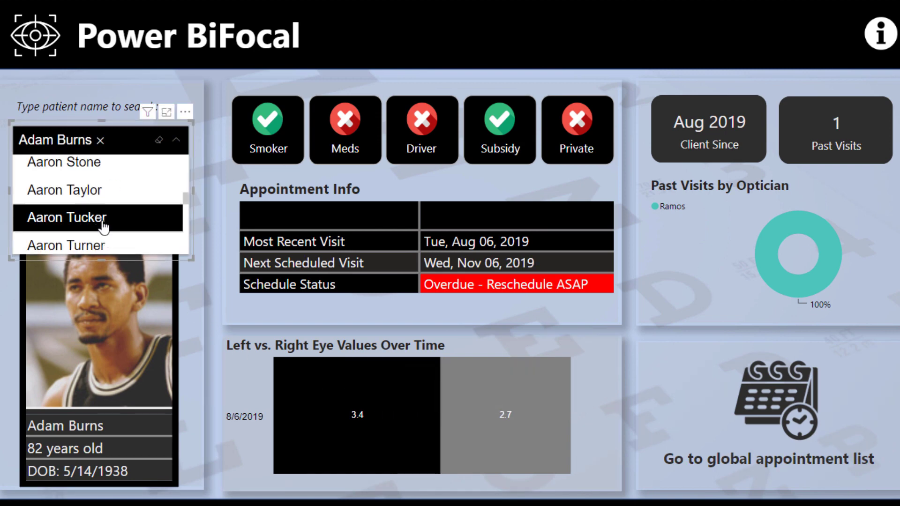
left_click(104, 221)
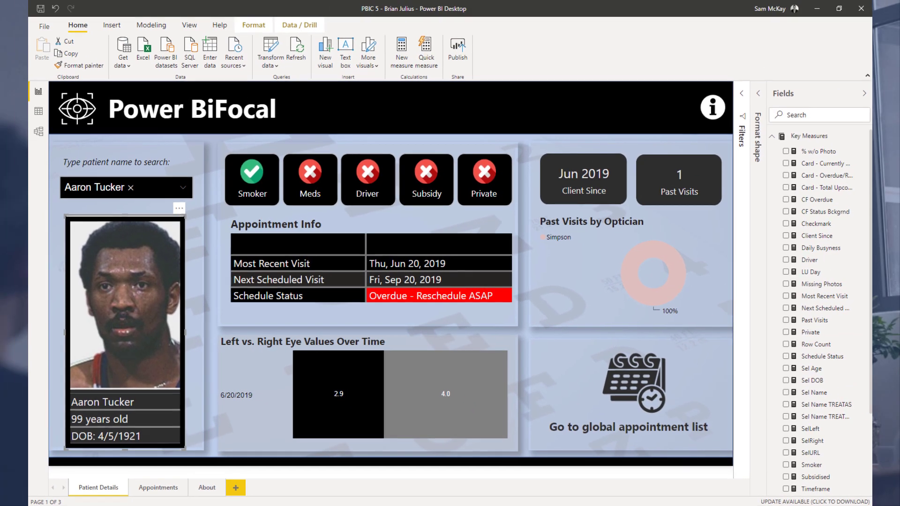
left_click(230, 476)
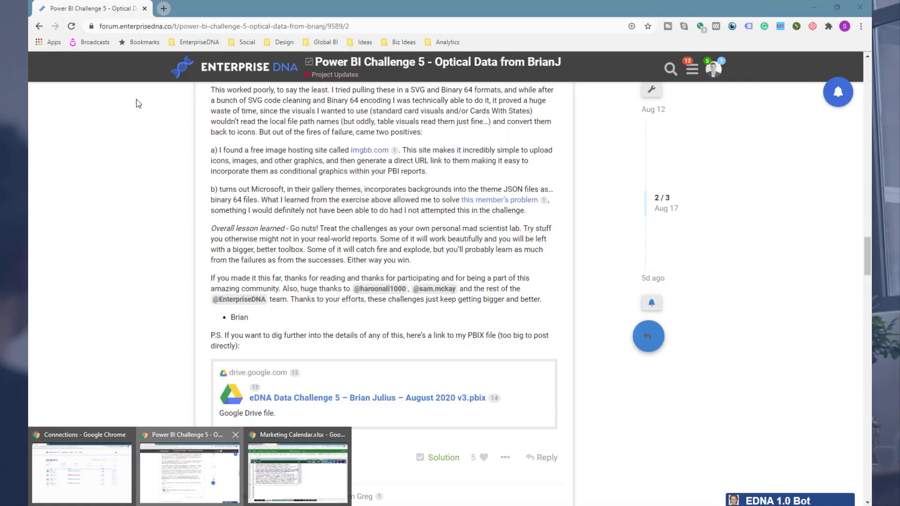
scroll(173, 206, "up", 1)
scroll(172, 207, "up", 10)
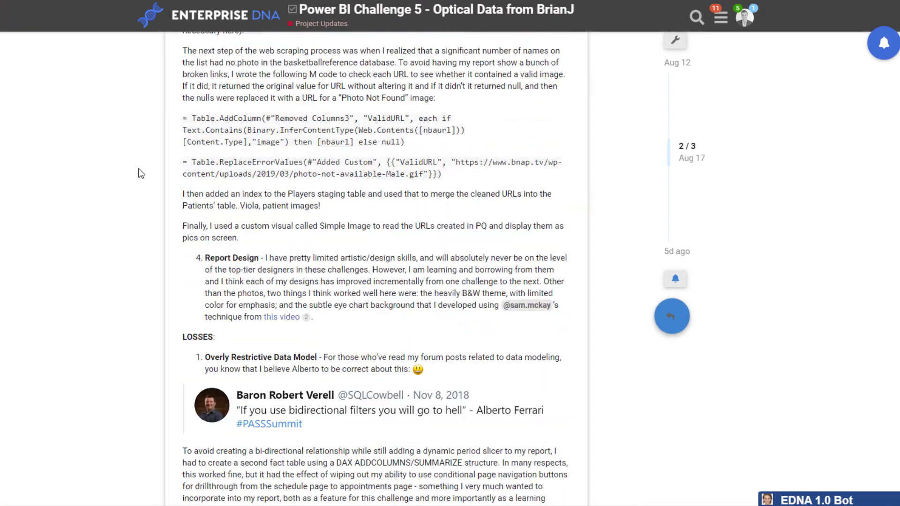
scroll(141, 173, "up", 8)
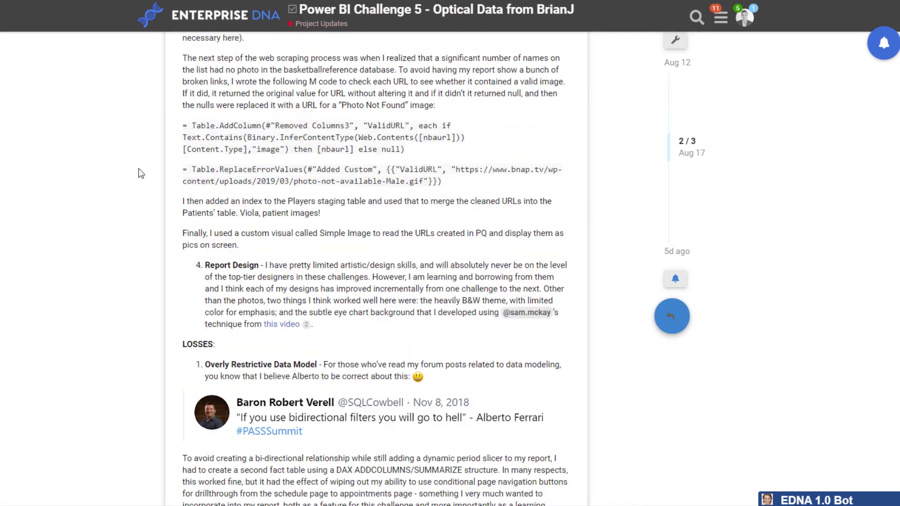
scroll(141, 174, "up", 6)
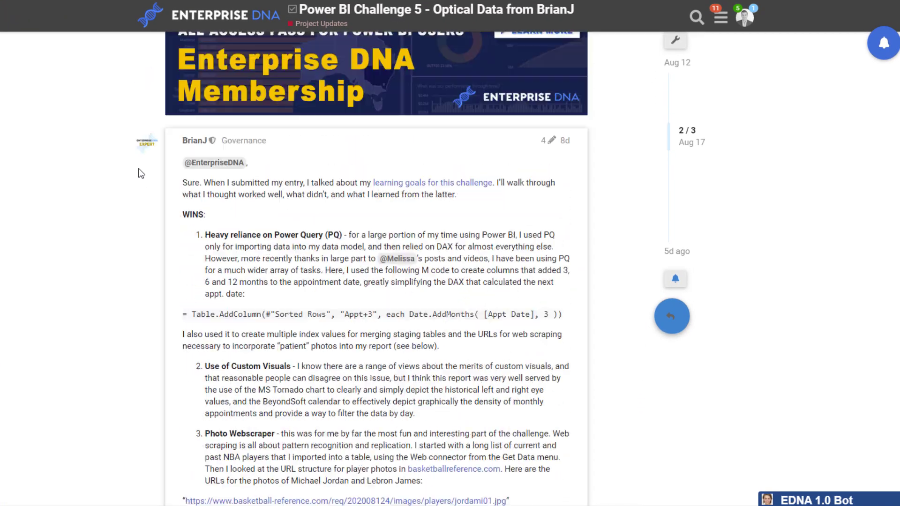
scroll(143, 275, "down", 3)
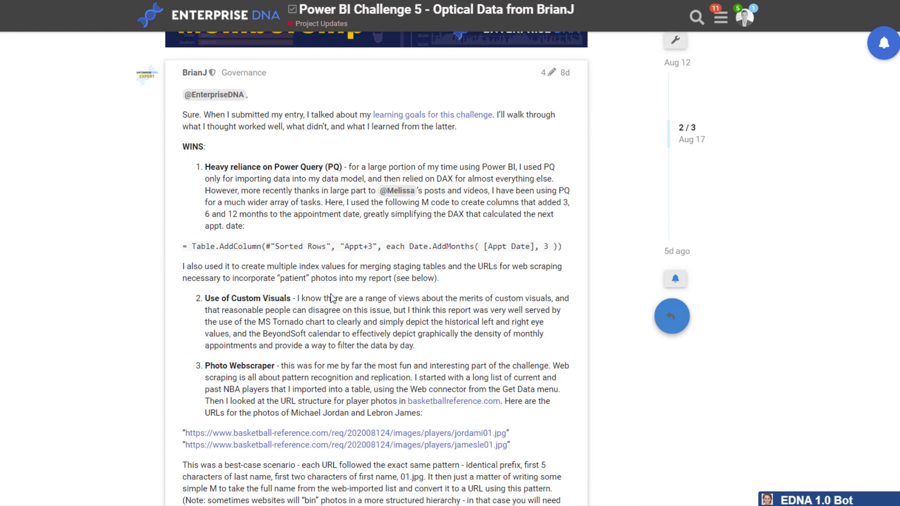
left_click_drag(416, 346, 129, 302)
scroll(129, 303, "down", 5)
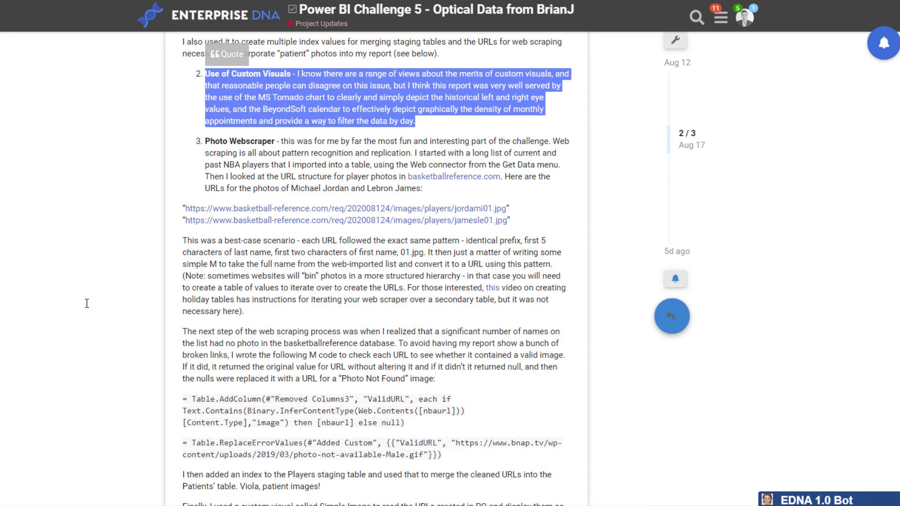
scroll(85, 306, "down", 5)
scroll(86, 307, "down", 5)
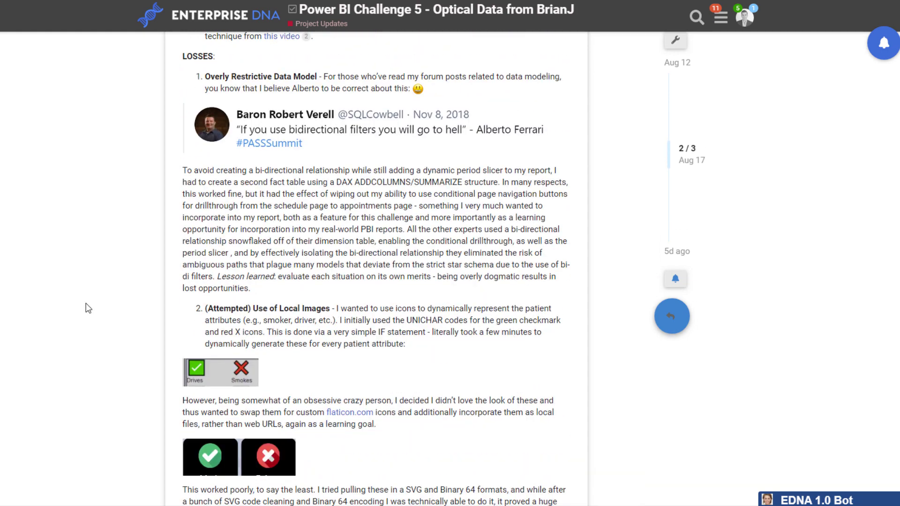
scroll(88, 308, "up", 4)
left_click_drag(349, 207, 163, 138)
left_click(136, 187)
scroll(136, 187, "down", 3)
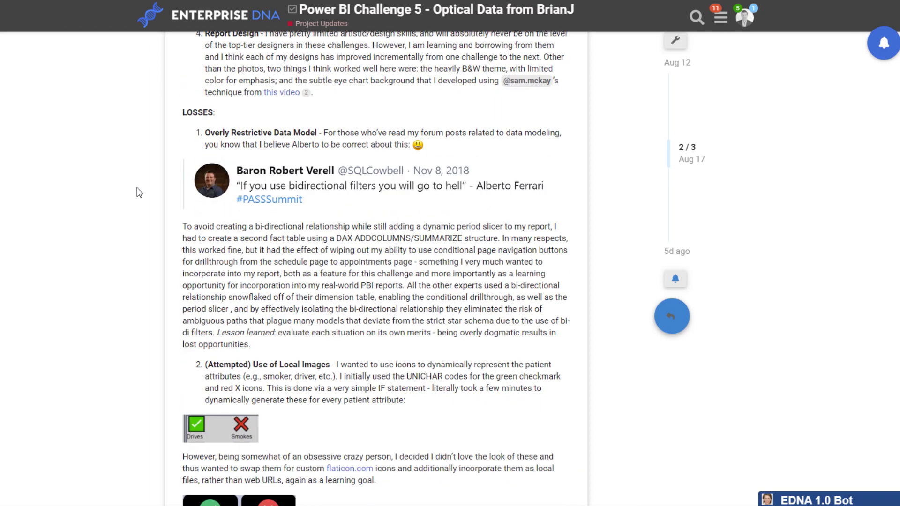
scroll(137, 188, "up", 3)
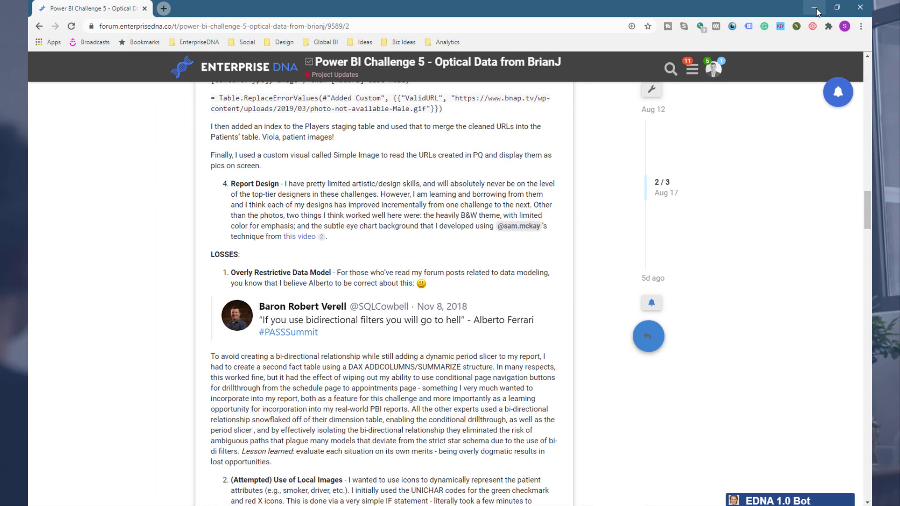
left_click(815, 9)
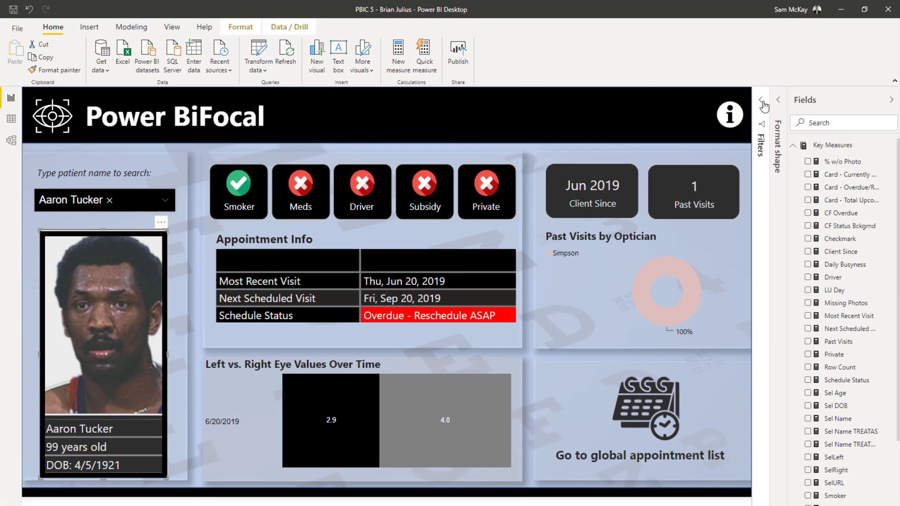
Select the patient name search slicer and show its formatting options
left_click(160, 192)
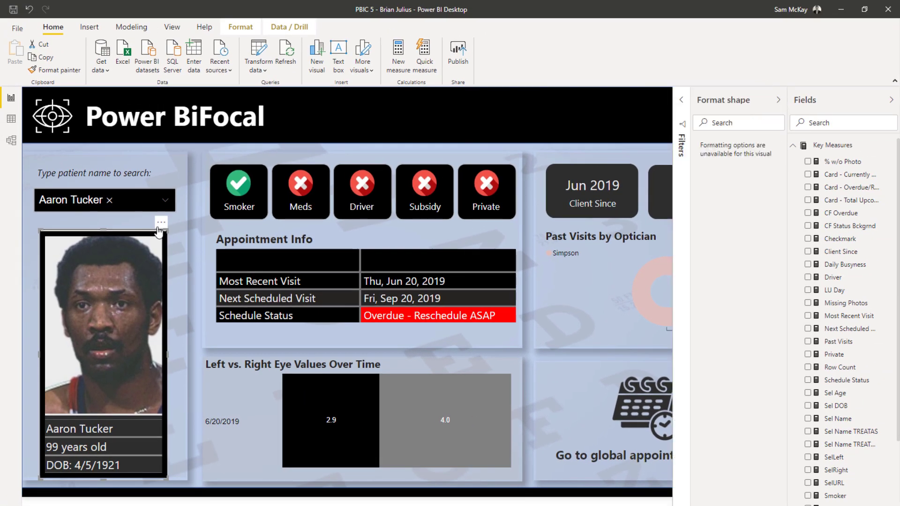
left_click(157, 220)
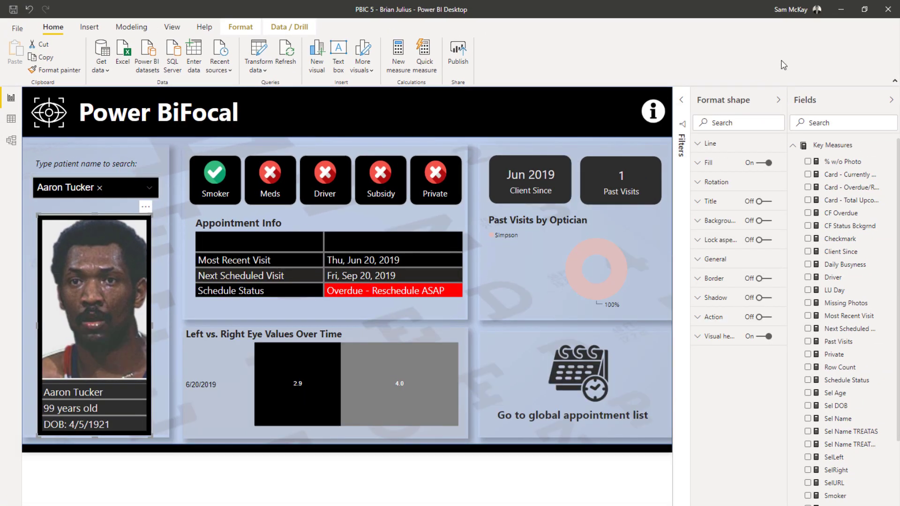
left_click(715, 203)
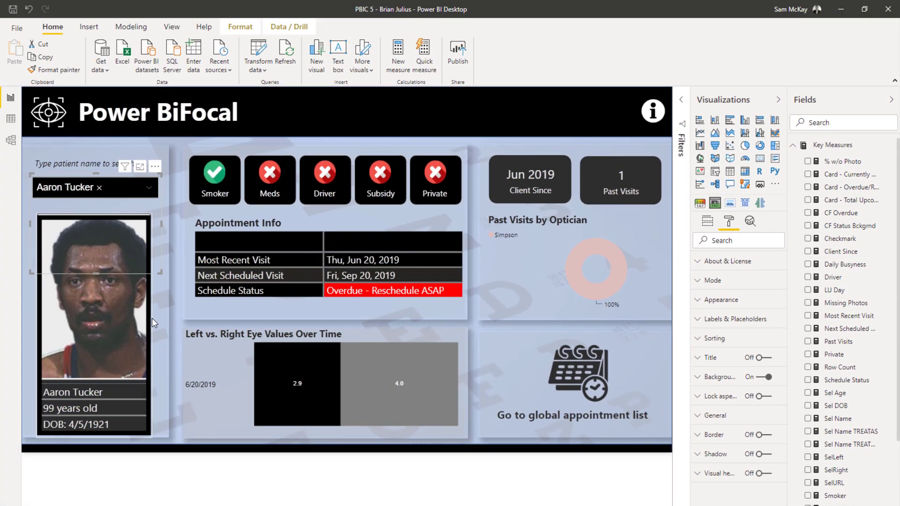
Select the patient photo frame and expand, then collapse, its Fill settings
left_click(60, 295)
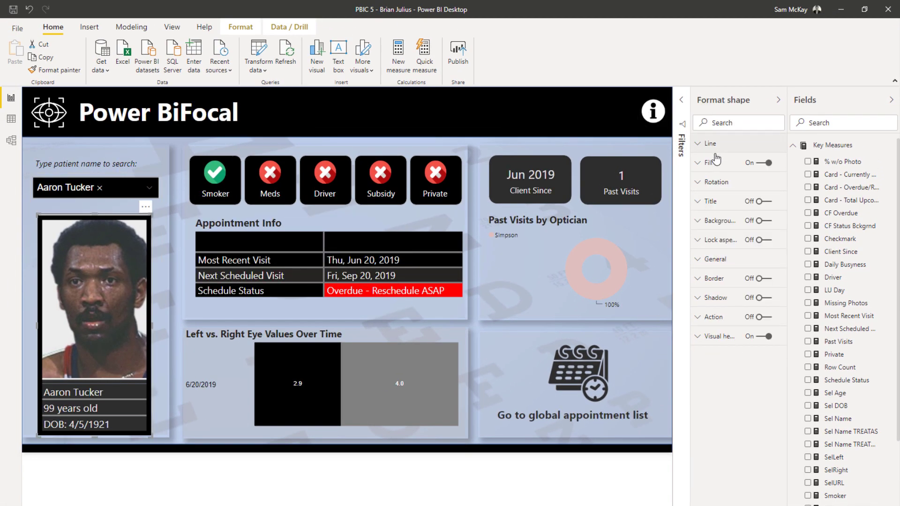
left_click(714, 163)
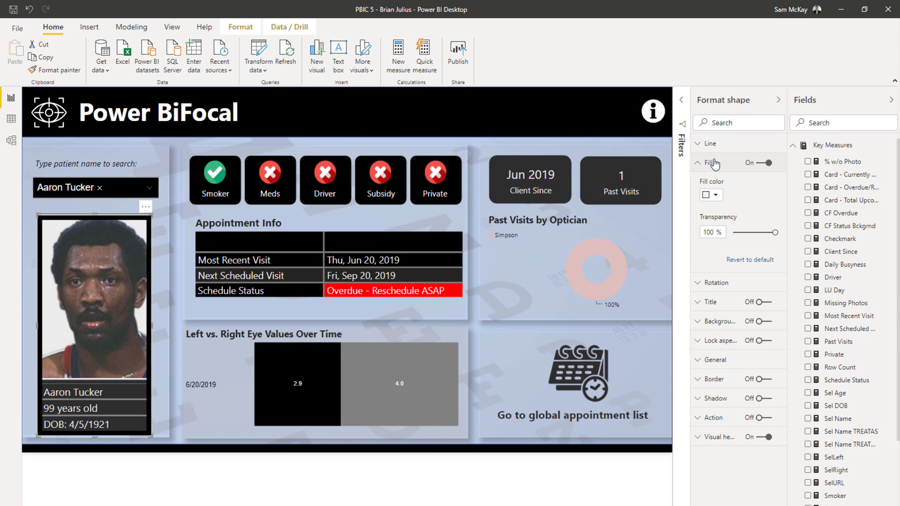
left_click(715, 163)
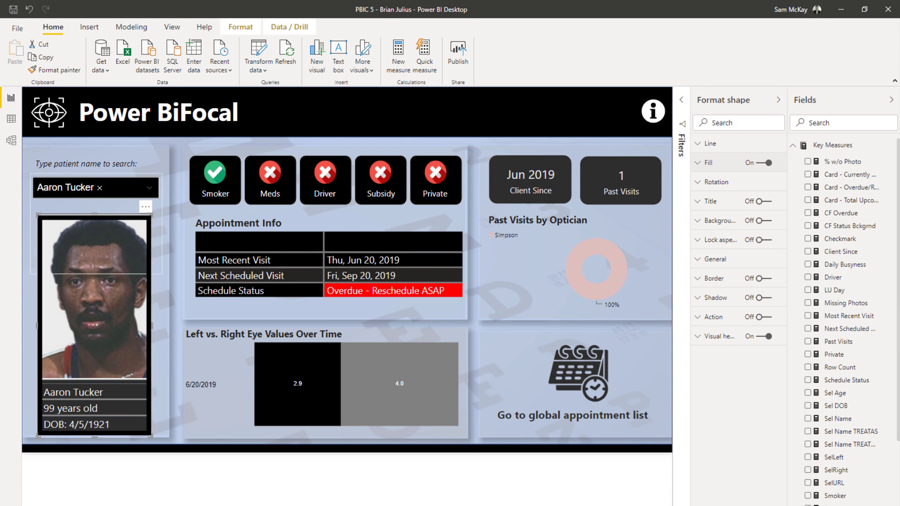
Re-expand Key Measures and scroll through measures like Sel Name TREATAS, Total Patients and Xcircle
left_click(794, 146)
left_click(796, 146)
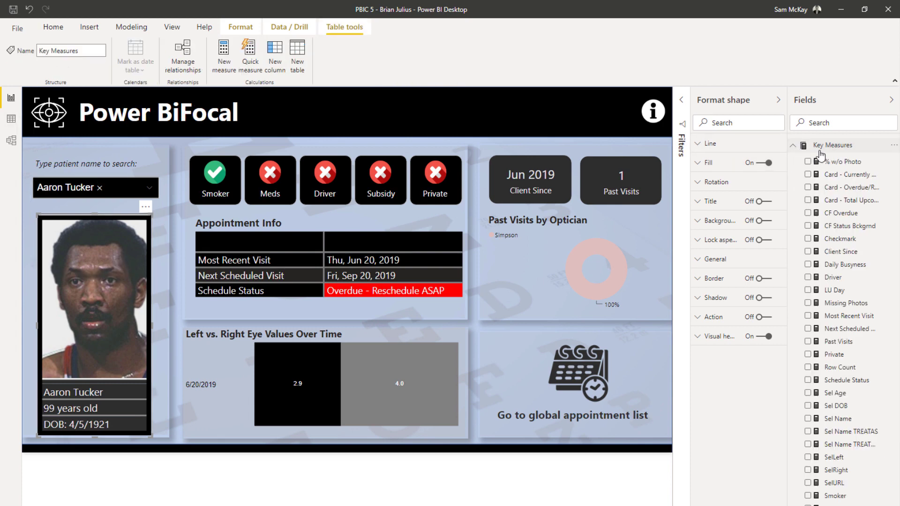
scroll(824, 187, "down", 3)
scroll(825, 187, "up", 2)
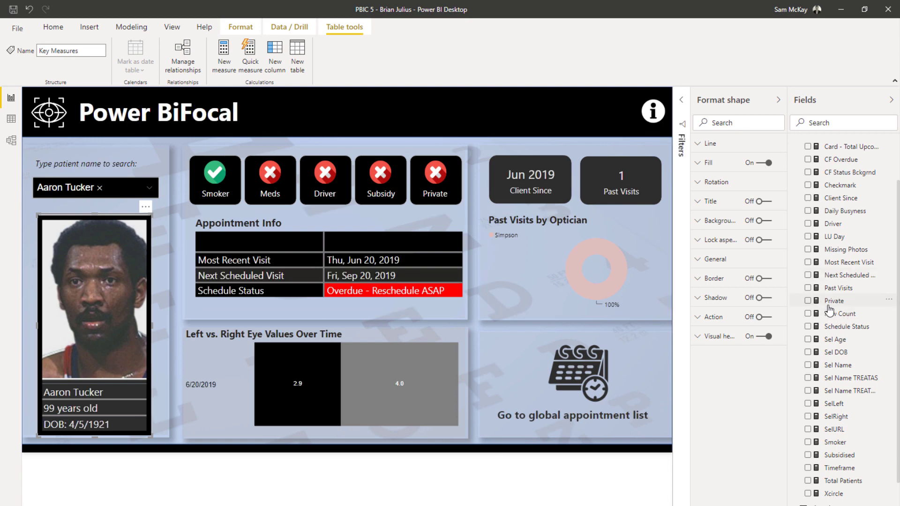
scroll(818, 314, "up", 2)
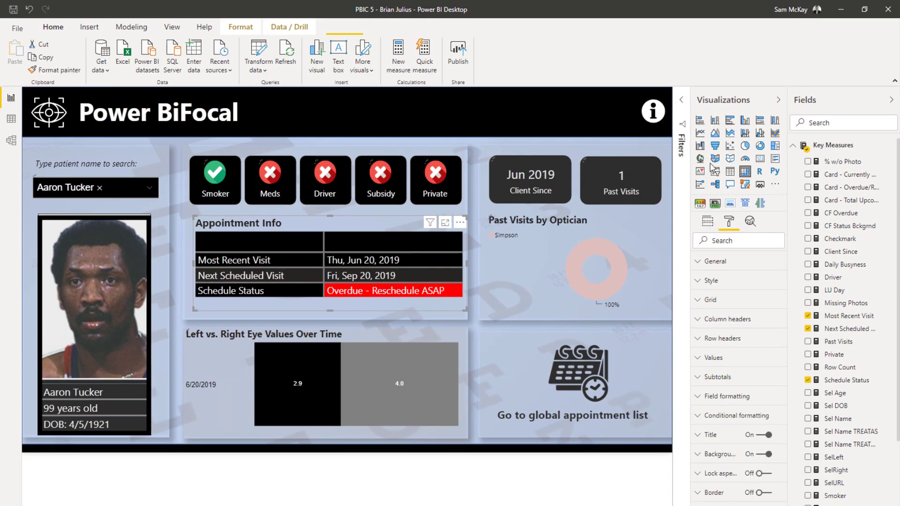
Show the Appointment Info table's fields and read Next Scheduled Visit's DAX in the expanded formula bar
left_click(709, 224)
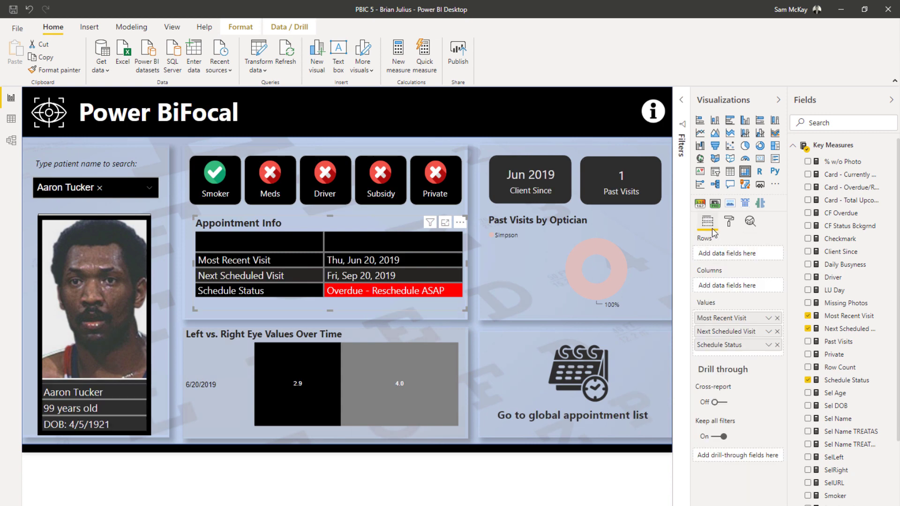
left_click(840, 387)
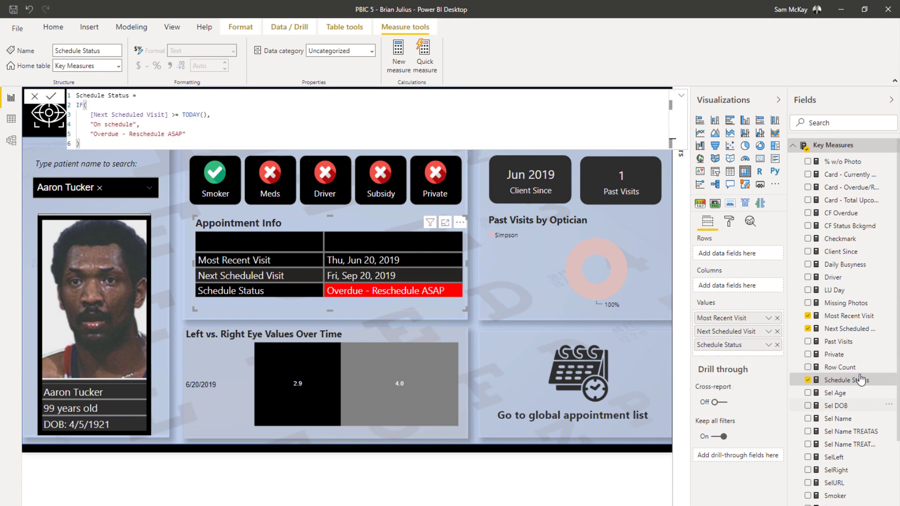
left_click(839, 331)
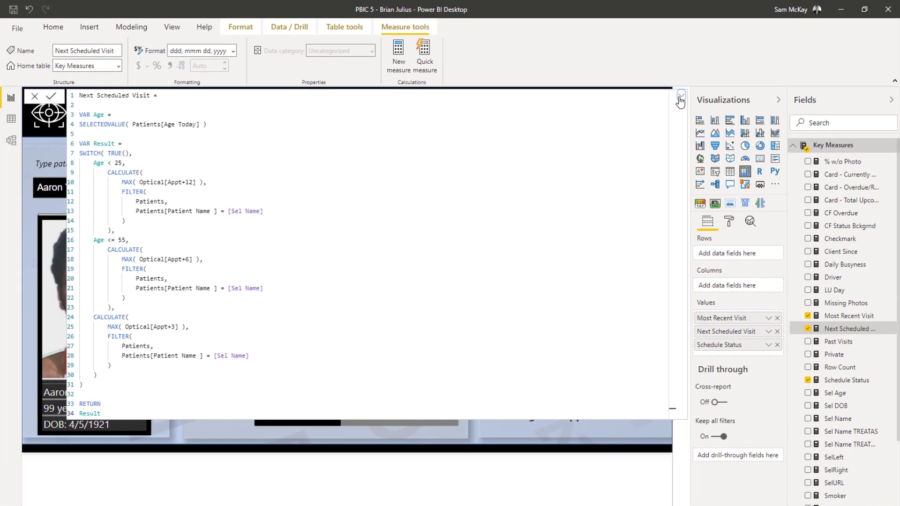
left_click(743, 79)
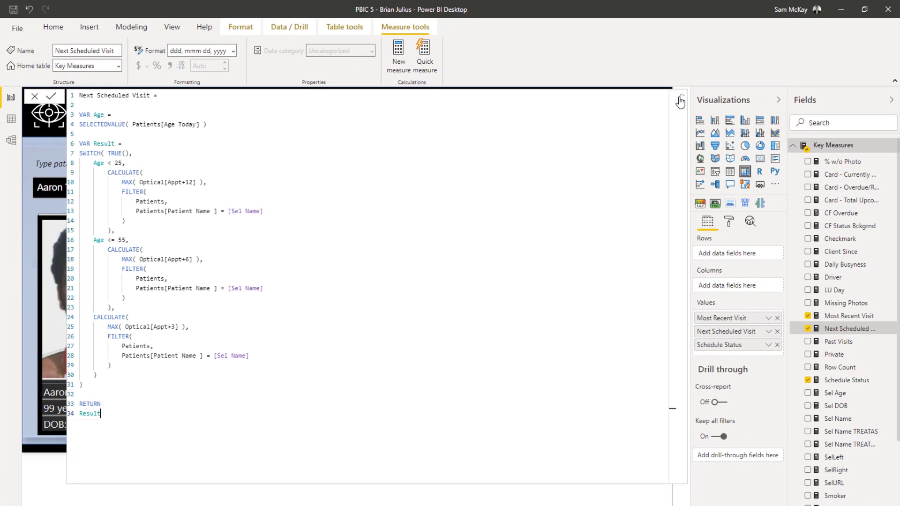
left_click(680, 101)
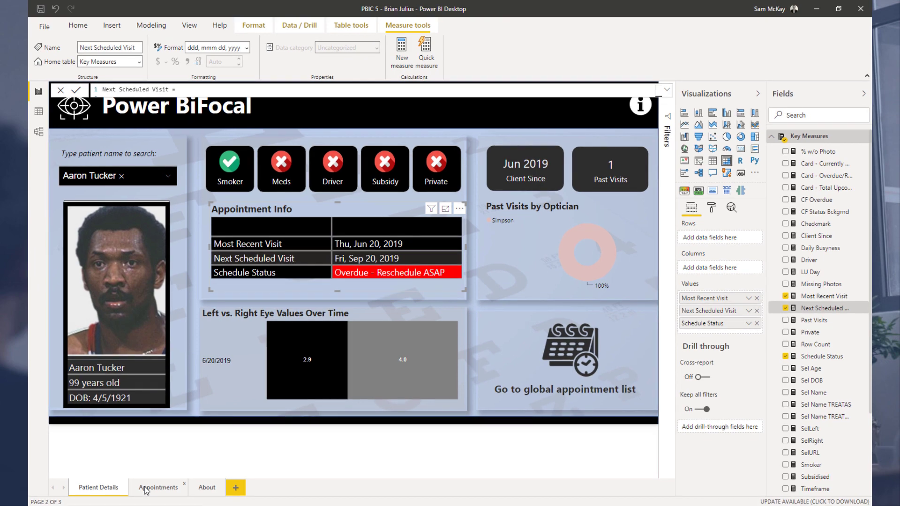
Open the Appointments page and select the Appointment Density by Date calendar to see # of Appointments by Date
left_click(146, 490)
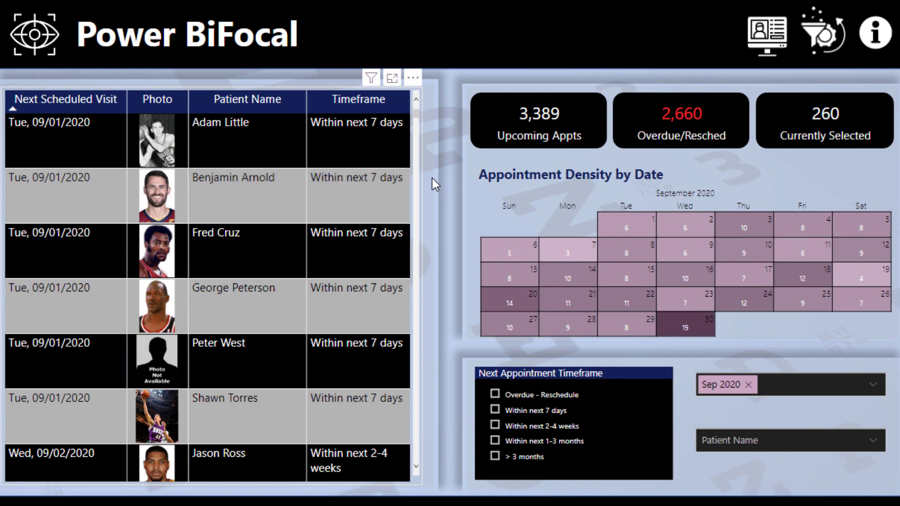
left_click(749, 173)
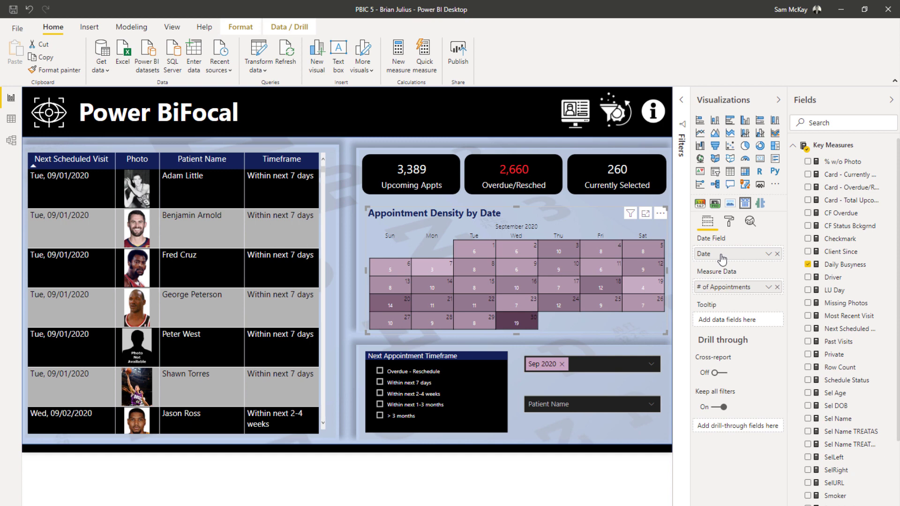
Read the Daily Busyness measure's DAX in the expanded formula bar, then collapse it
scroll(834, 328, "down", 3)
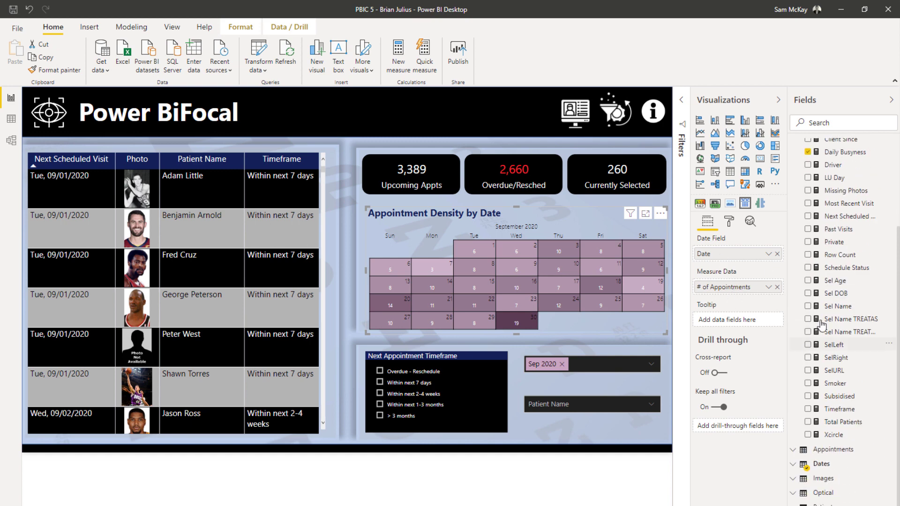
scroll(828, 325, "up", 3)
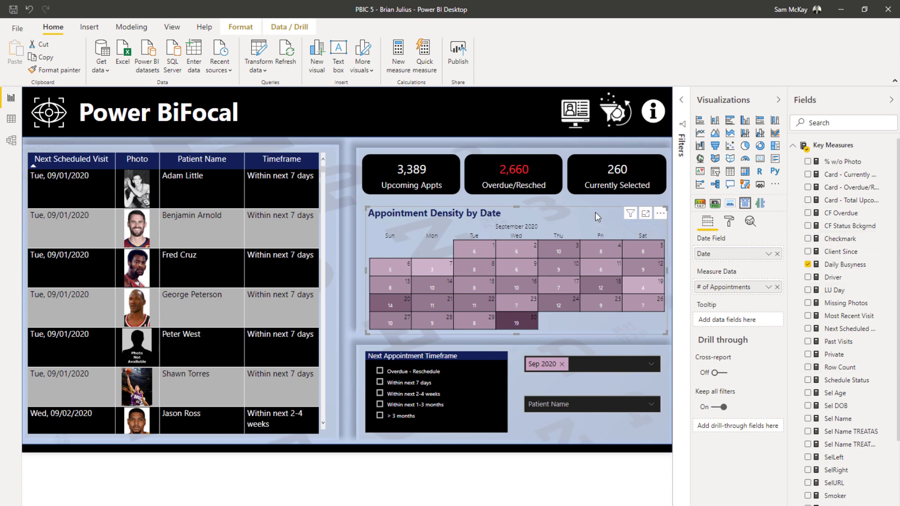
left_click(842, 268)
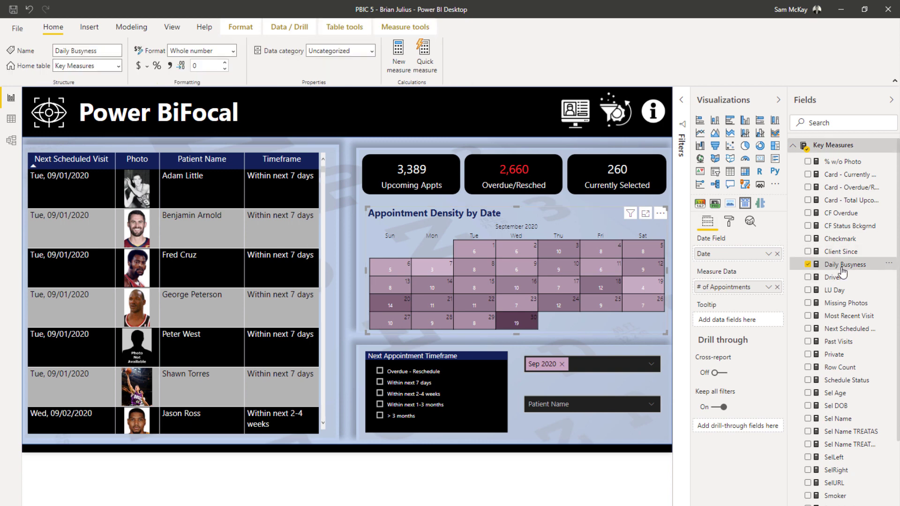
left_click(682, 95)
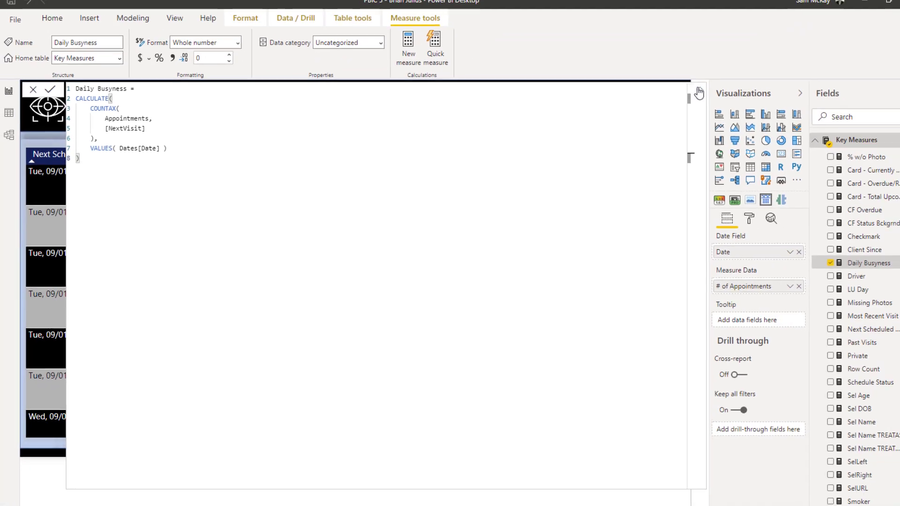
left_click(700, 90)
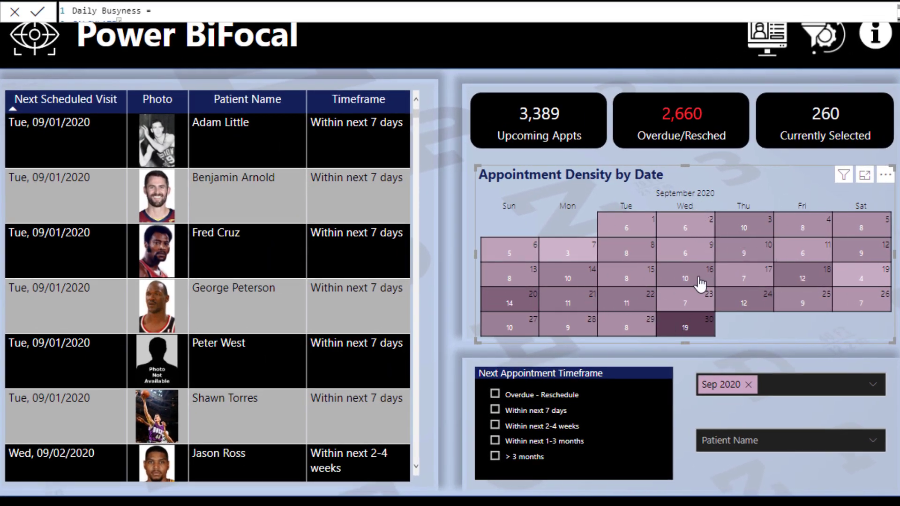
mouse_move(698, 279)
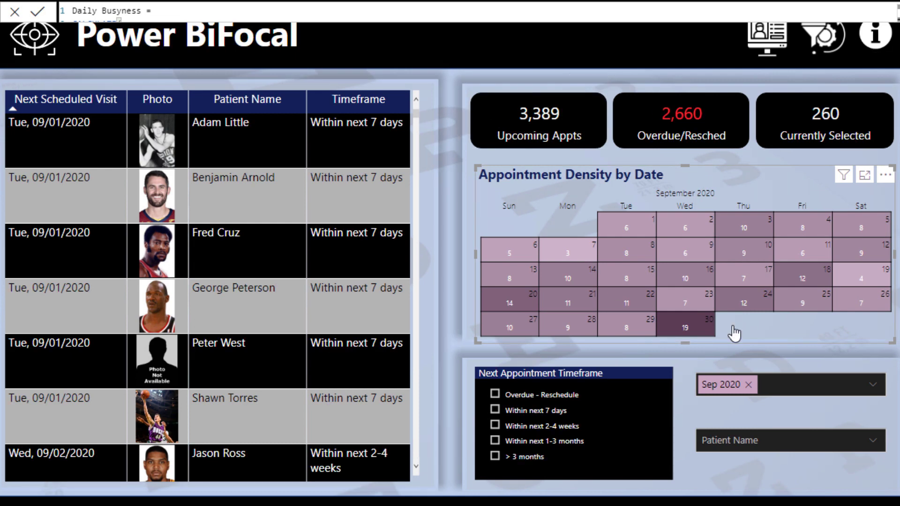
Swap the month slicer from Sep 2020 to Oct 2020, leaving 43 appointments selected
left_click(873, 386)
scroll(774, 409, "down", 1)
scroll(762, 406, "up", 1)
scroll(766, 411, "down", 1)
scroll(767, 413, "down", 1)
left_click(766, 413)
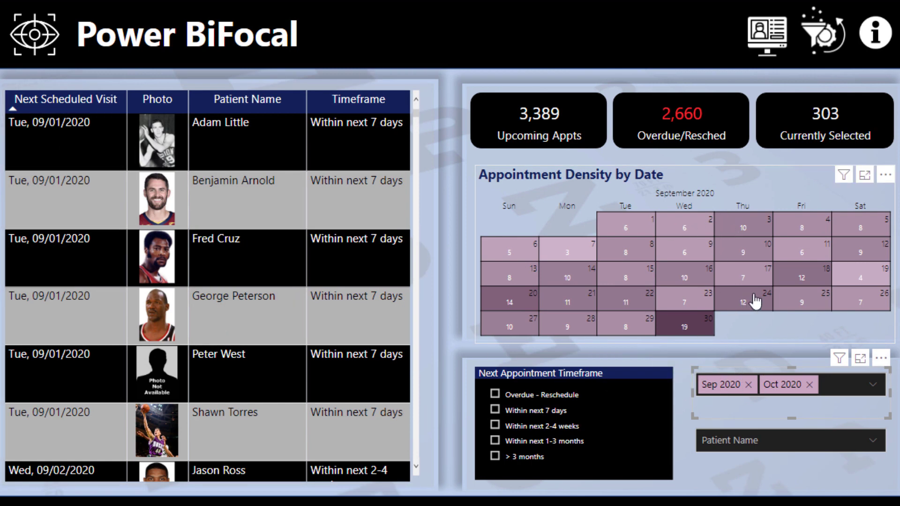
left_click(748, 384)
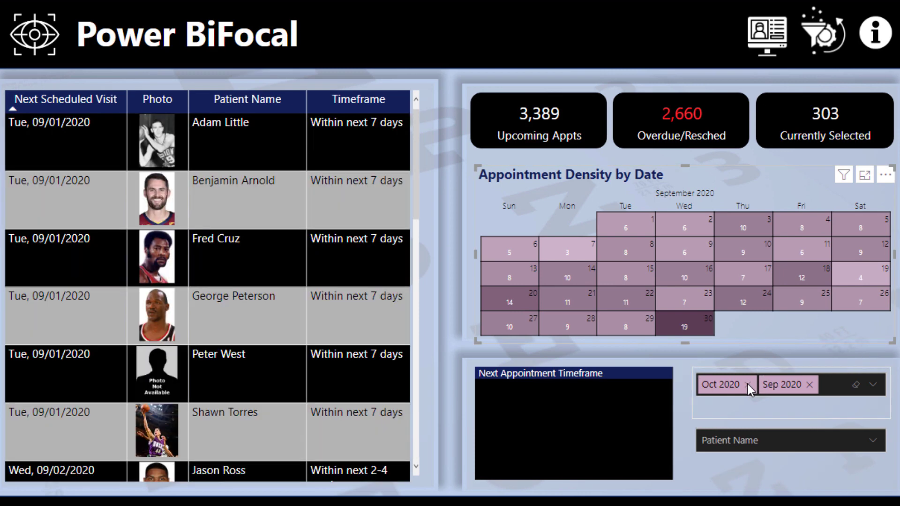
left_click(810, 385)
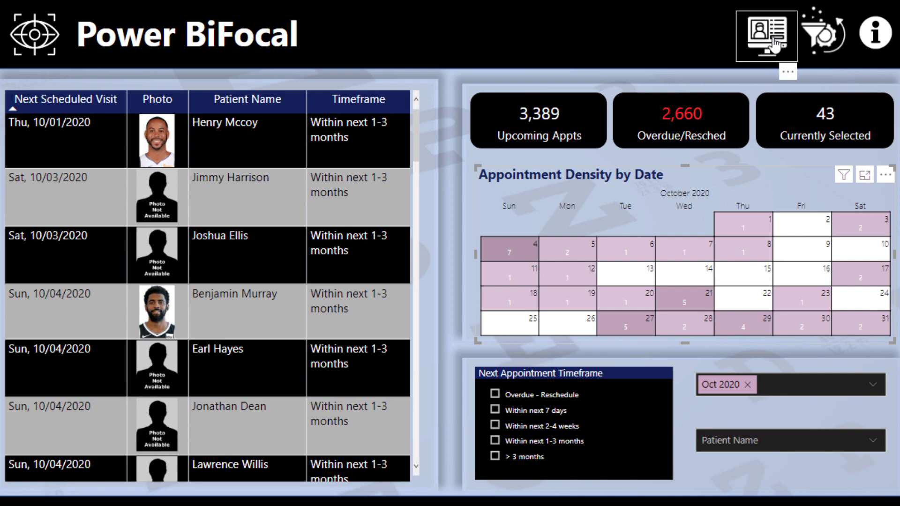
Return to Patient Details, then open the info page crediting Data Challenge #5 and the custom visuals
left_click(739, 29)
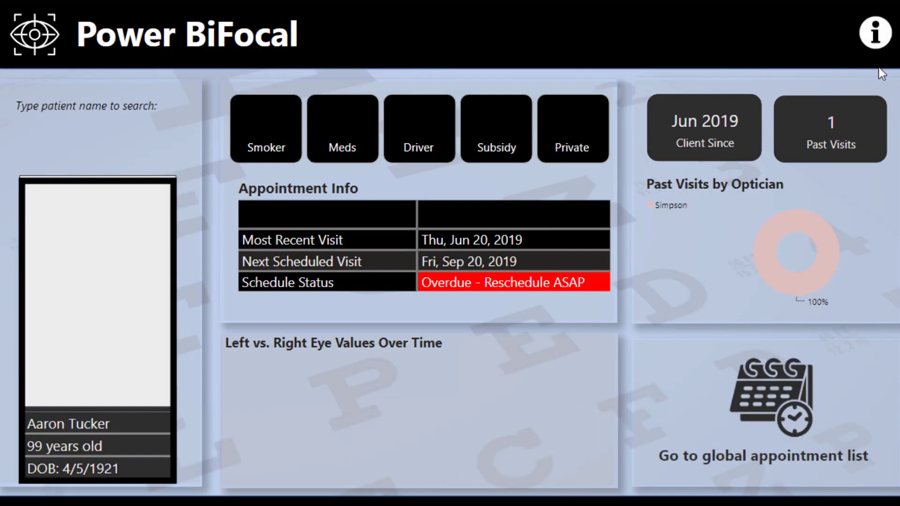
left_click(872, 38)
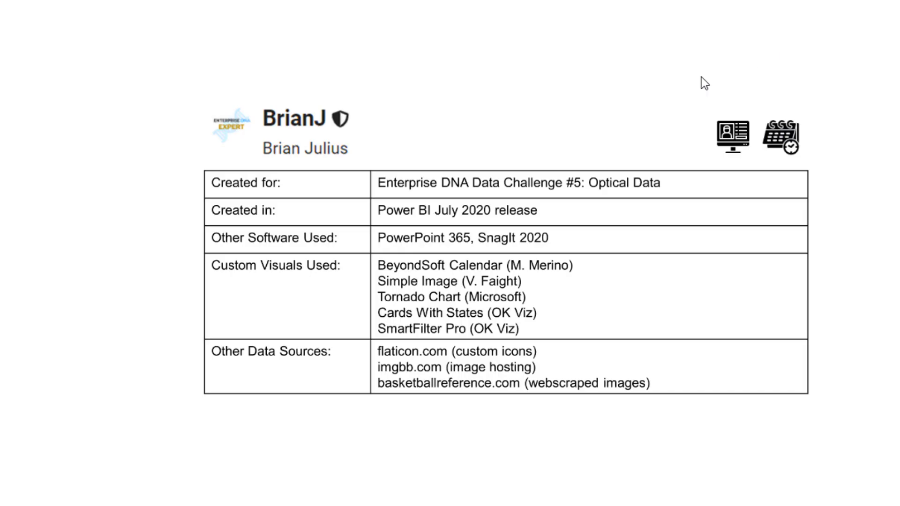